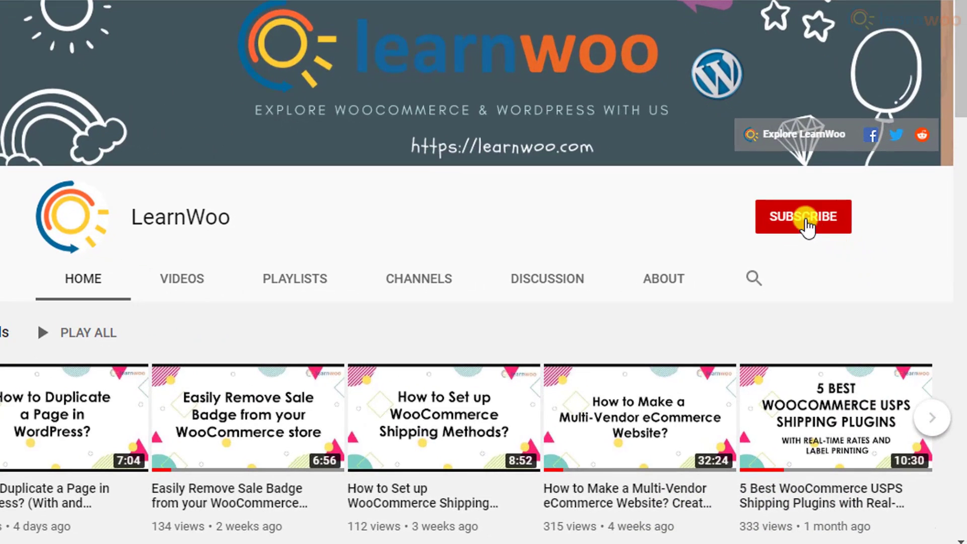
Step: Subscribe to the LearnWoo YouTube channel and set its notification bell to All
{"action": "left_click", "coordinate": [807, 218]}
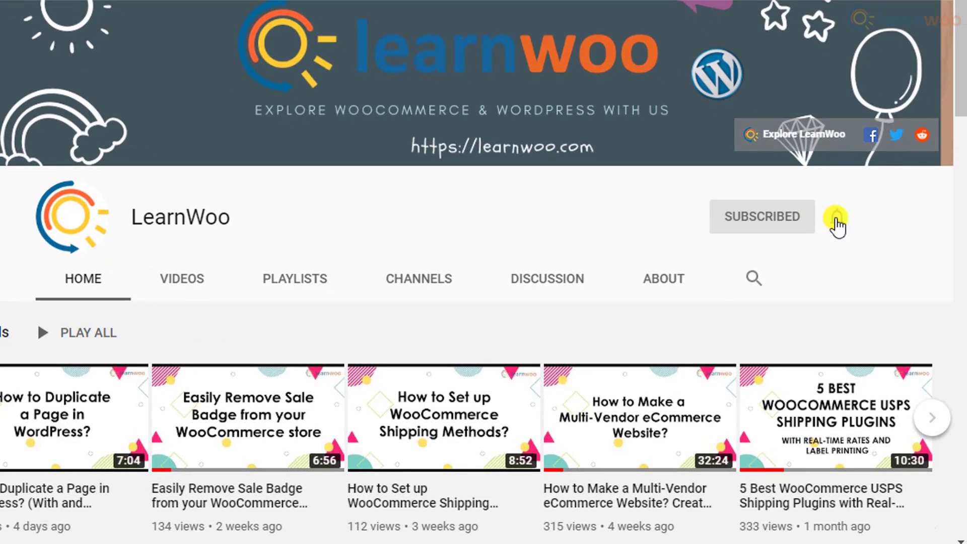
{"action": "left_click", "coordinate": [836, 220]}
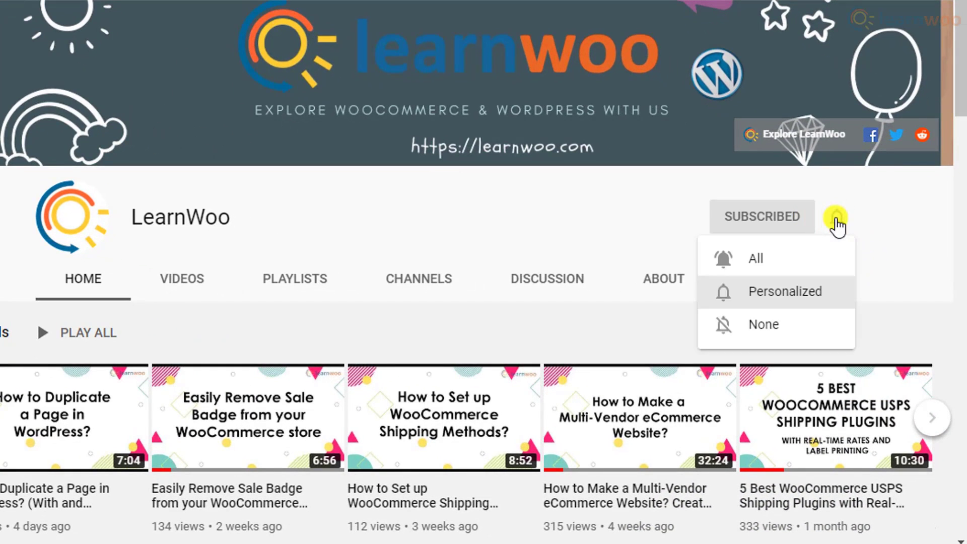
{"action": "left_click", "coordinate": [827, 259]}
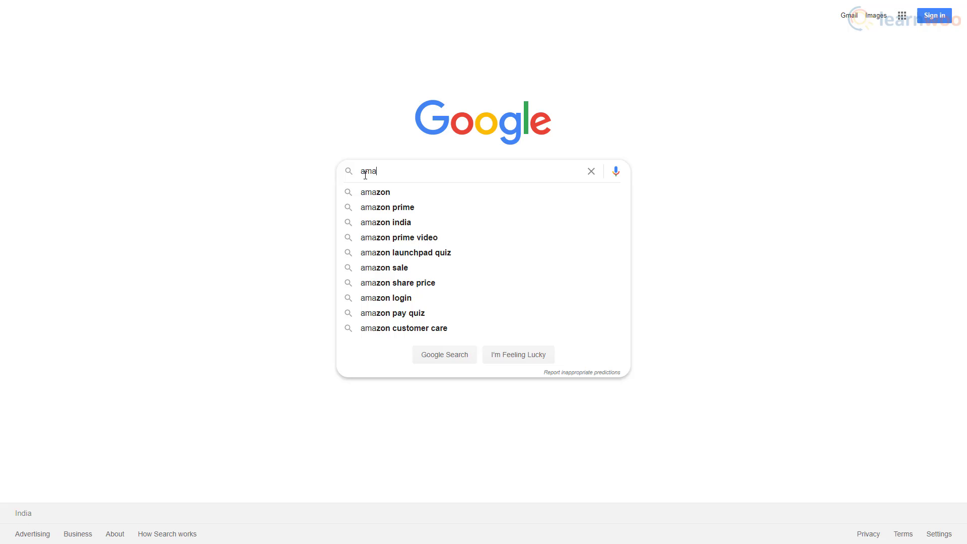
Step: Search Google for 'amazon affiliate', open Amazon.in Associates Central and start signing up
{"action": "type", "text": "zon affiliate"}
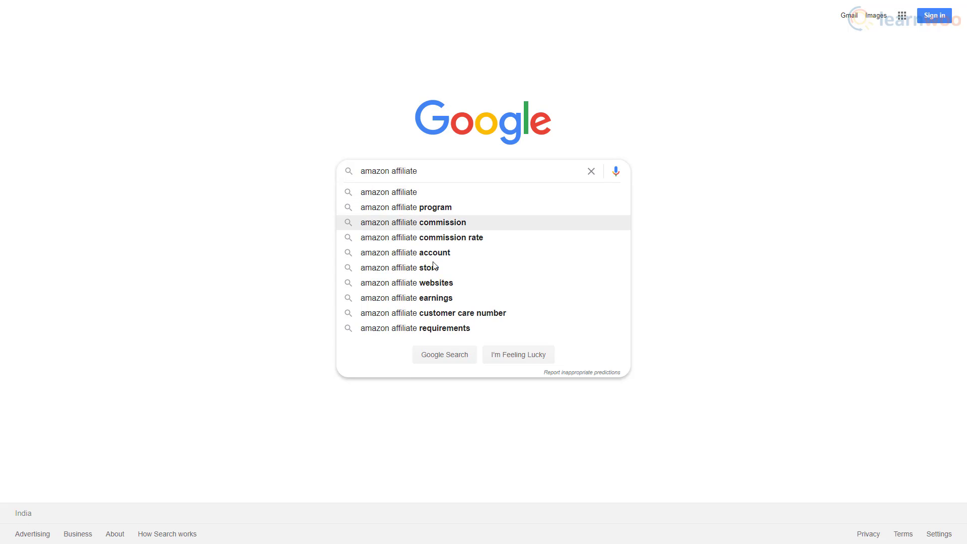
{"action": "left_click", "coordinate": [453, 359]}
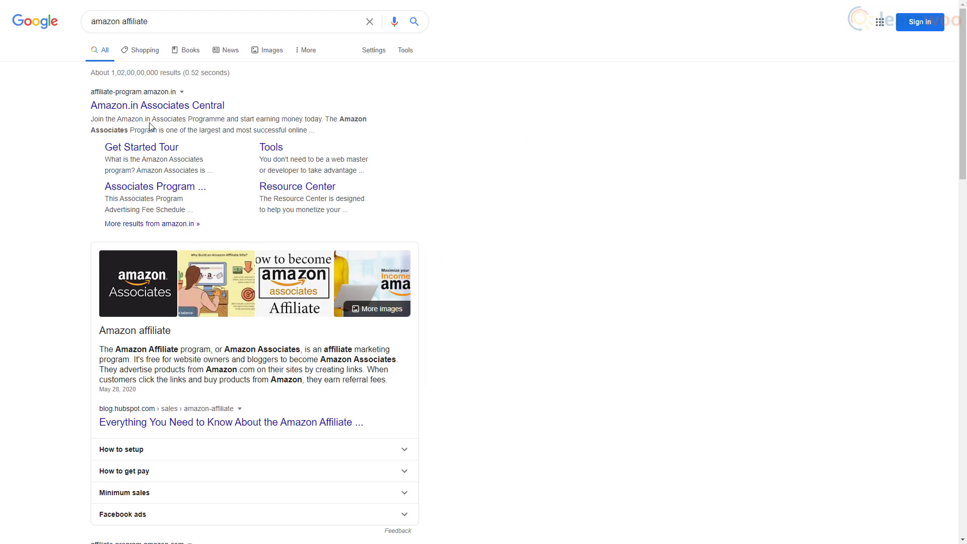
{"action": "left_click", "coordinate": [151, 106]}
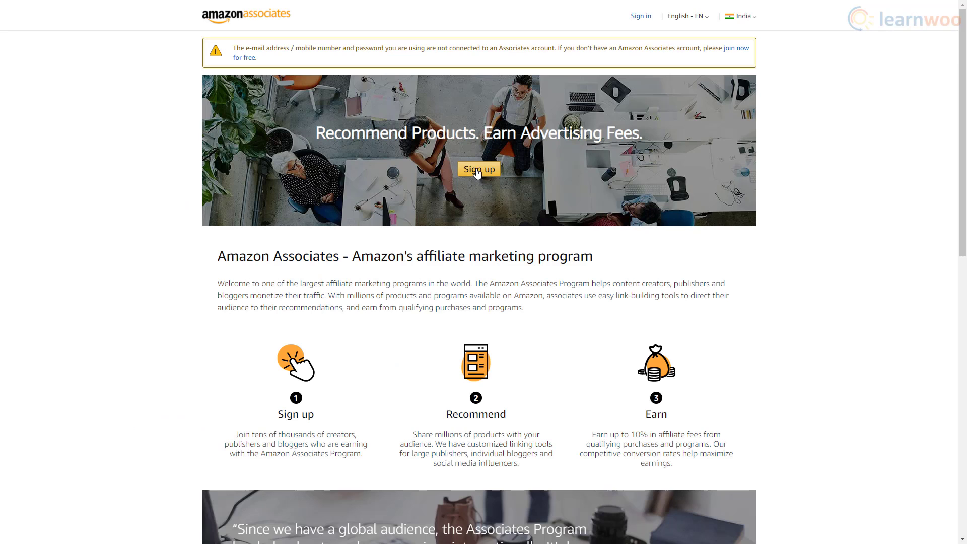
{"action": "left_click", "coordinate": [478, 172]}
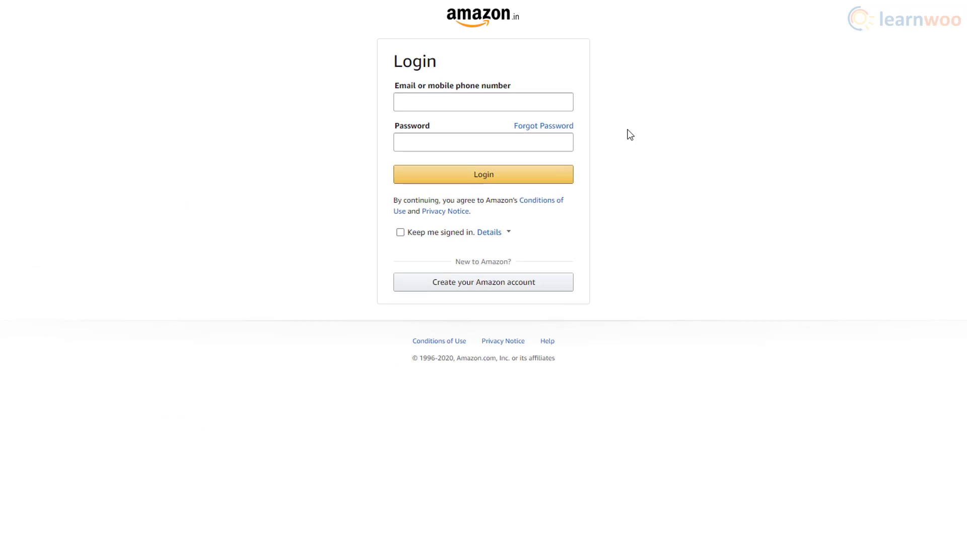
Step: Log in to Amazon.in with the account e-mail and password
{"action": "left_click", "coordinate": [552, 104]}
{"action": "type", "text": "user"}
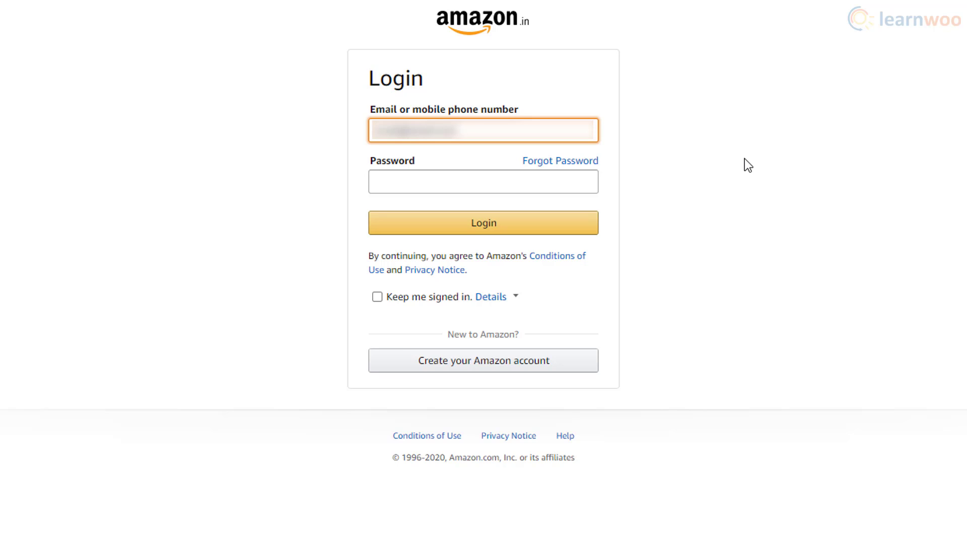
{"action": "left_click", "coordinate": [568, 180]}
{"action": "type", "text": "pass"}
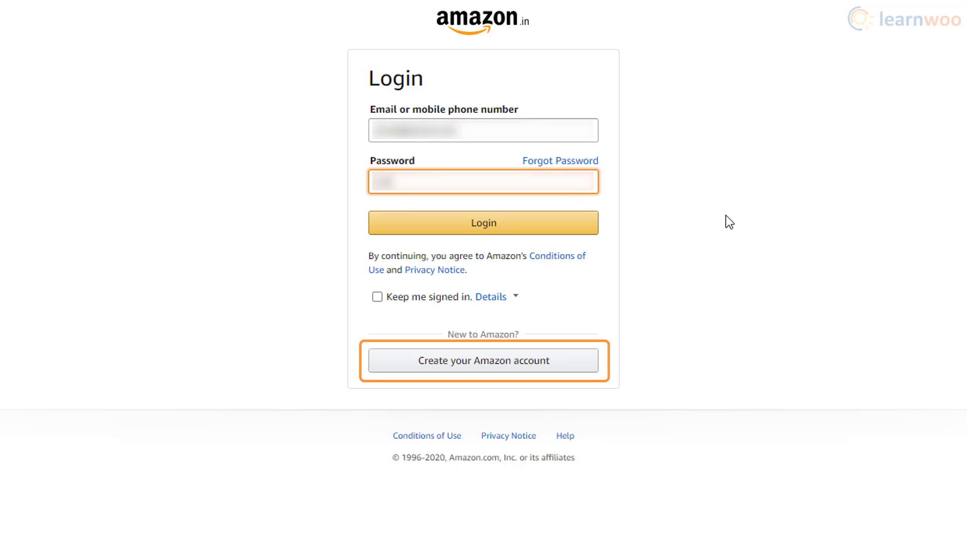
{"action": "type", "text": "word12"}
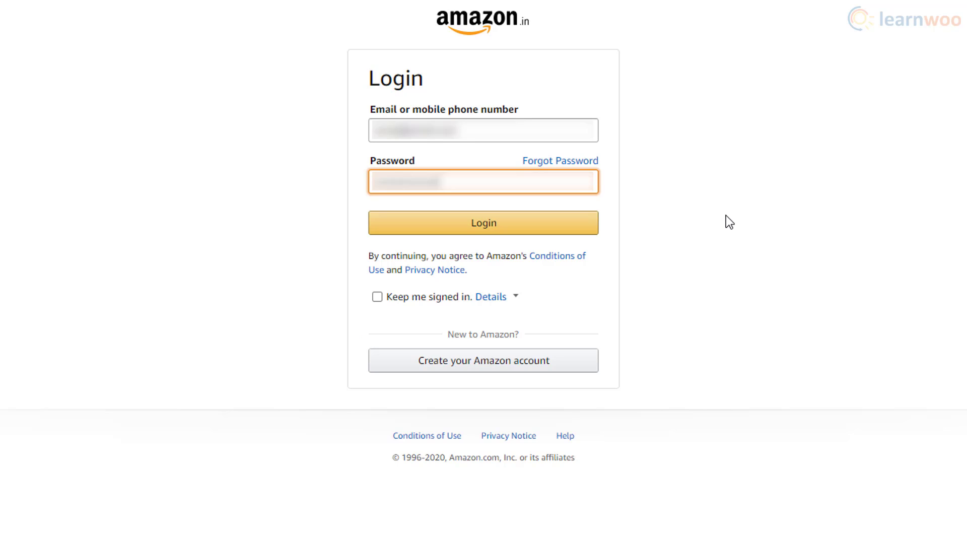
{"action": "left_click", "coordinate": [581, 231]}
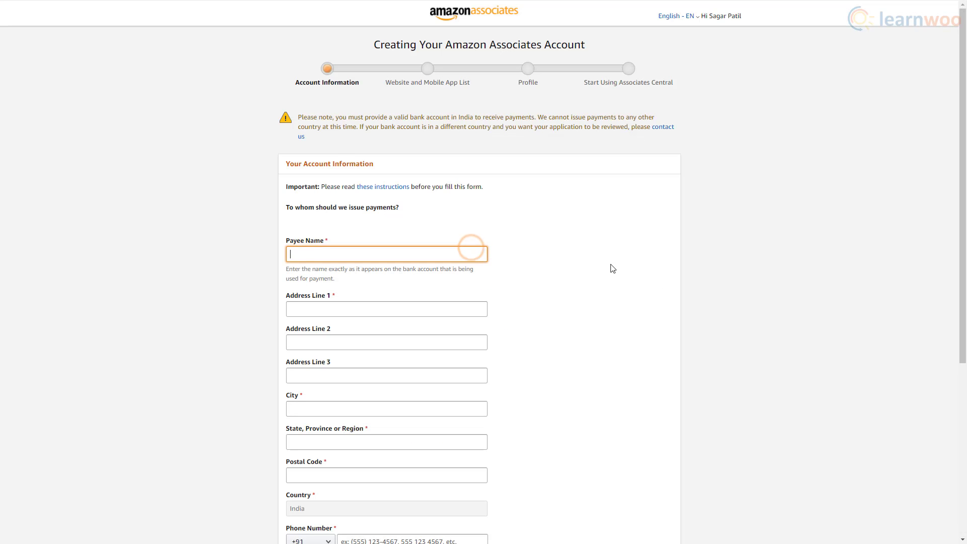
Step: Enter the payee's full name and the address lines, city and state
{"action": "key", "text": "Tab"}
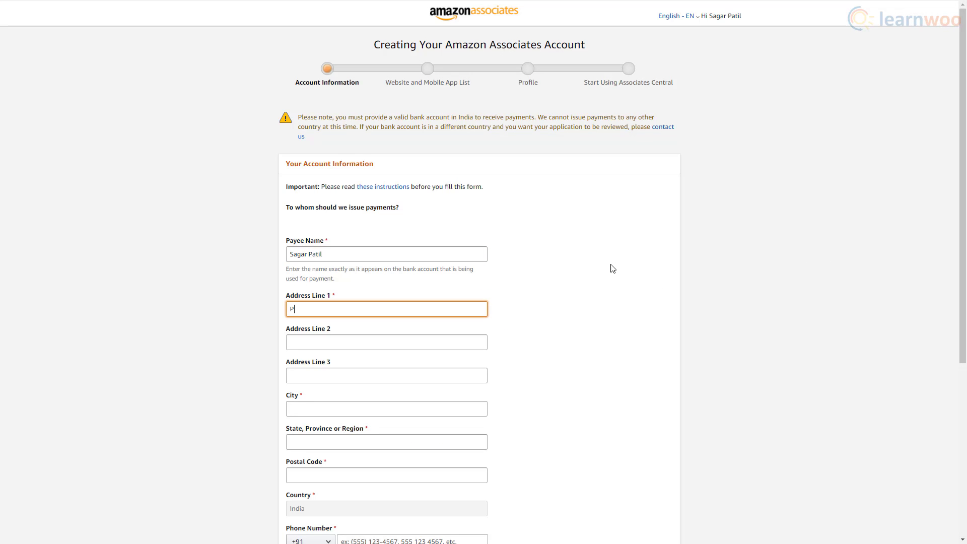
{"action": "key", "text": "Tab"}
{"action": "type", "text": "MG"}
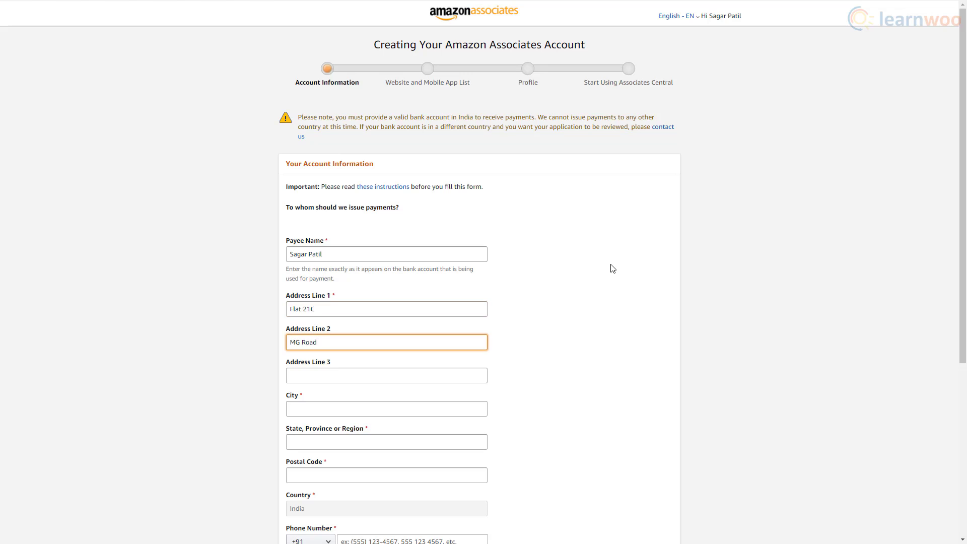
{"action": "key", "text": "Tab"}
{"action": "key", "text": "Tab"}
{"action": "type", "text": "Bengaluru"}
{"action": "key", "text": "Tab"}
{"action": "type", "text": "Karnataka"}
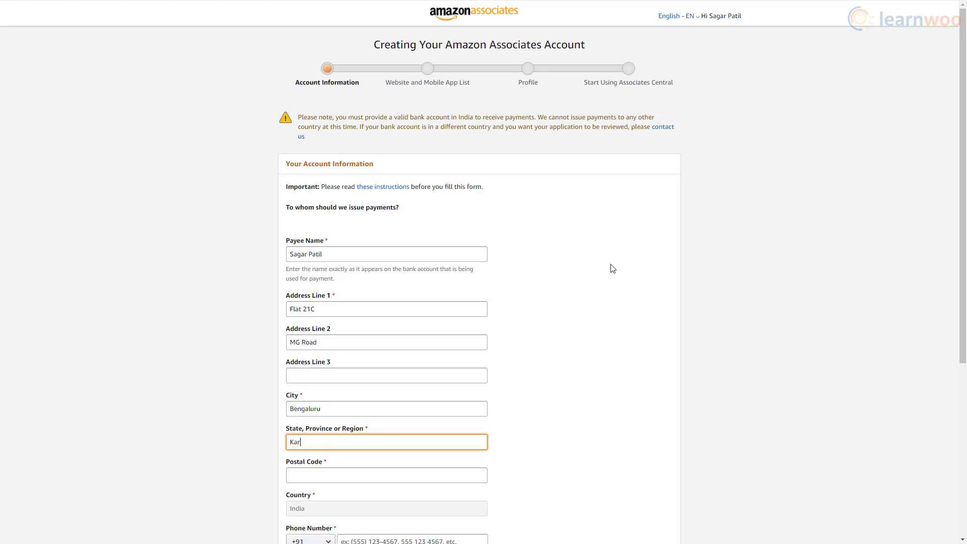
{"action": "key", "text": "Tab"}
Step: Fill in the phone number, answer No to being a U.S. person, and continue
{"action": "scroll", "coordinate": [613, 268], "scroll_direction": "down", "scroll_amount": 4}
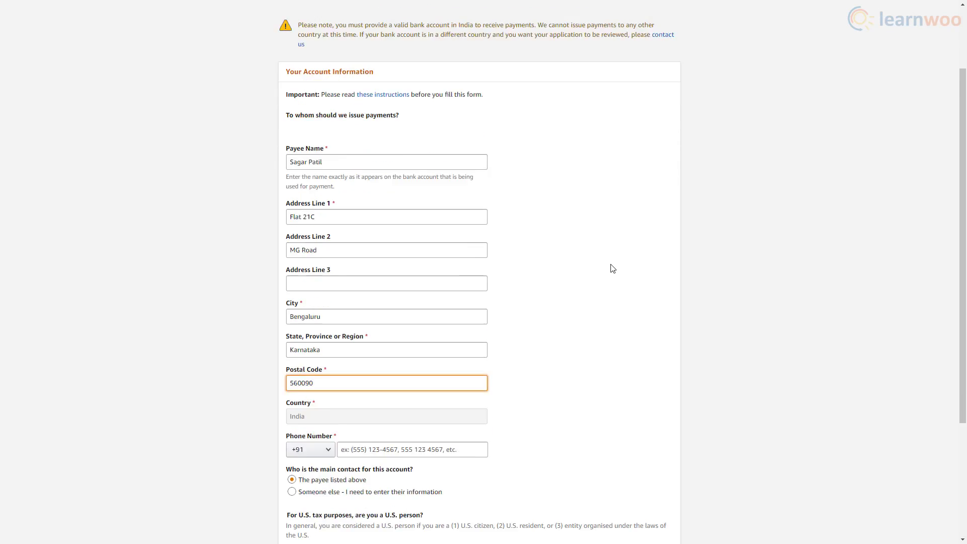
{"action": "left_click", "coordinate": [415, 346]}
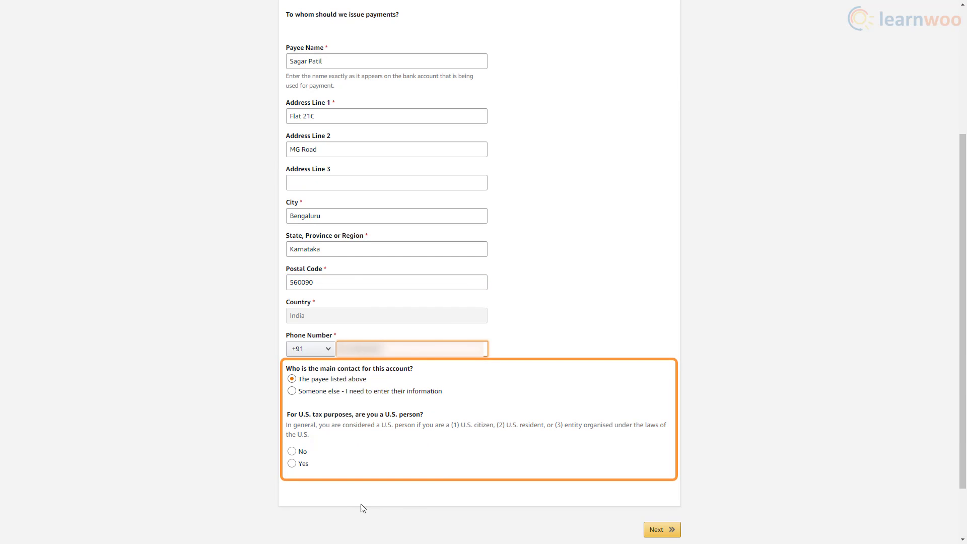
{"action": "left_click", "coordinate": [292, 454]}
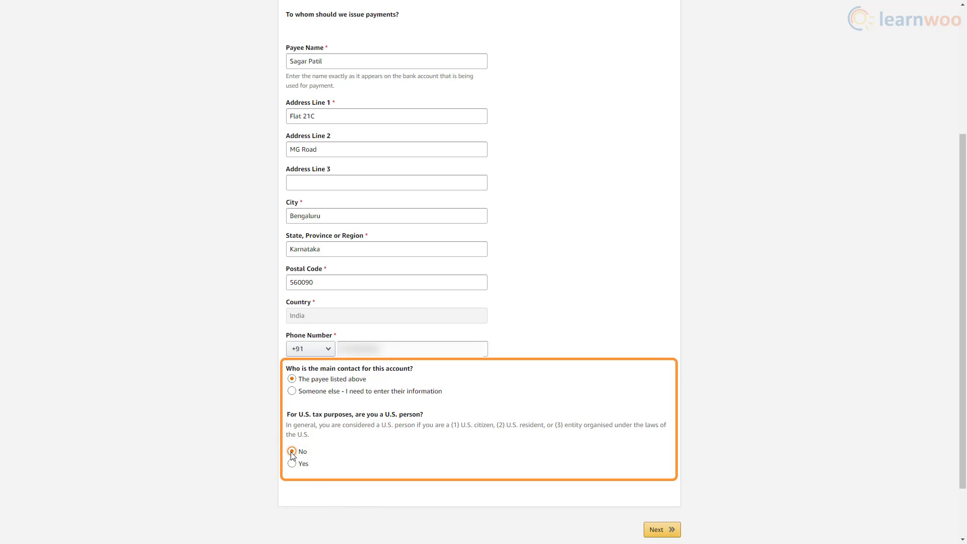
{"action": "left_click", "coordinate": [656, 529]}
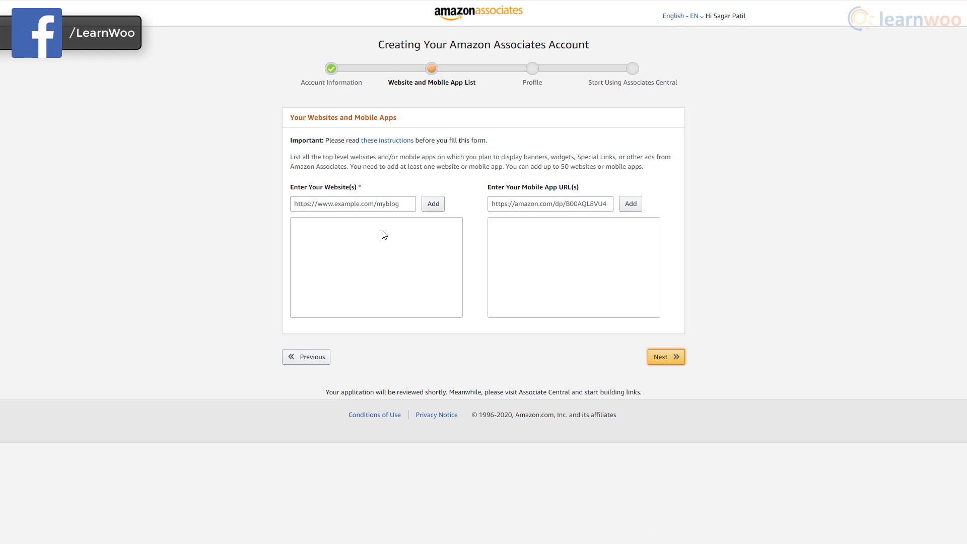
Step: Paste your-affiliate-store.local/ into the Website field, add it to the list, and submit
{"action": "left_click", "coordinate": [368, 204]}
{"action": "type", "text": "http://your-affiliate-store.local/"}
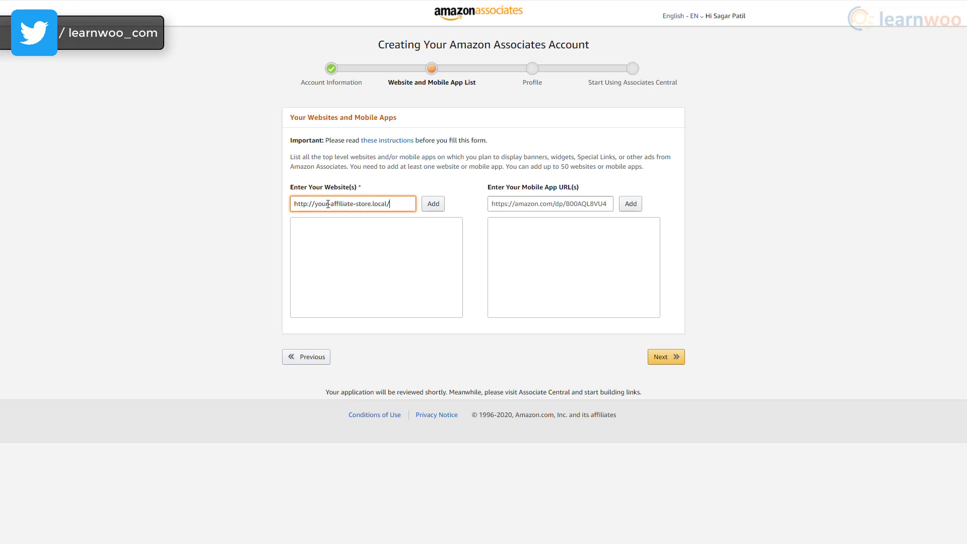
{"action": "left_click", "coordinate": [432, 210]}
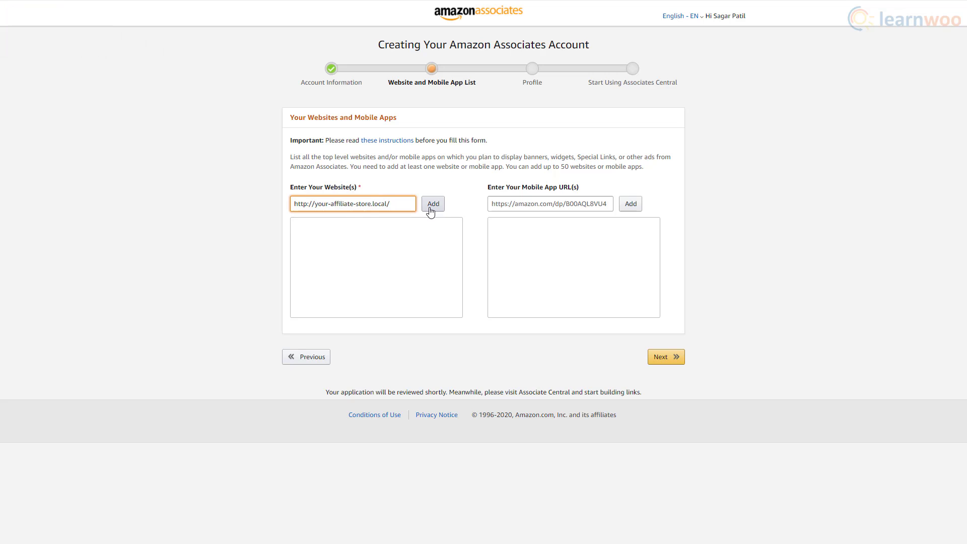
{"action": "left_click", "coordinate": [676, 358]}
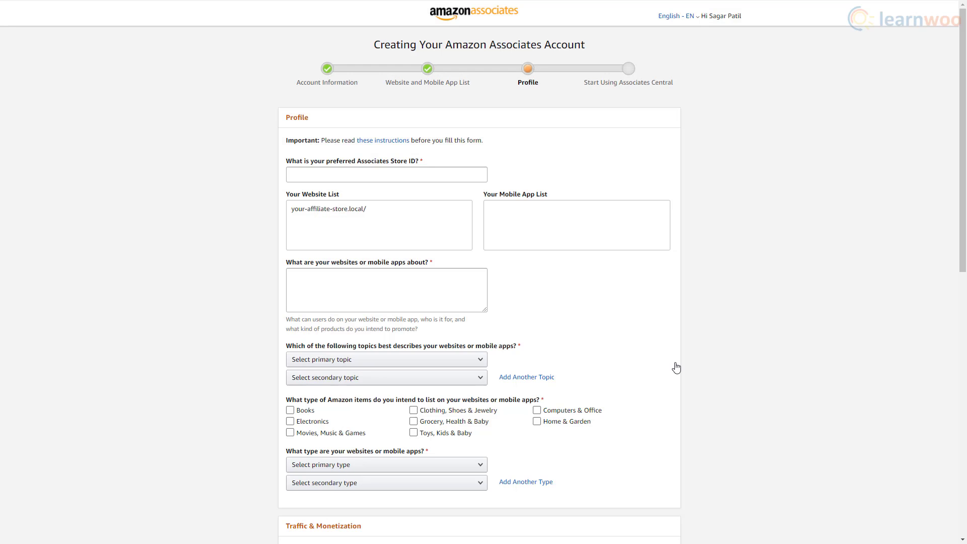
Step: Enter store ID myaffiliatesite367 and 'eCommerce' description, choosing Apparel/Jewelry/Shoes topic and Blog type
{"action": "left_click", "coordinate": [318, 168]}
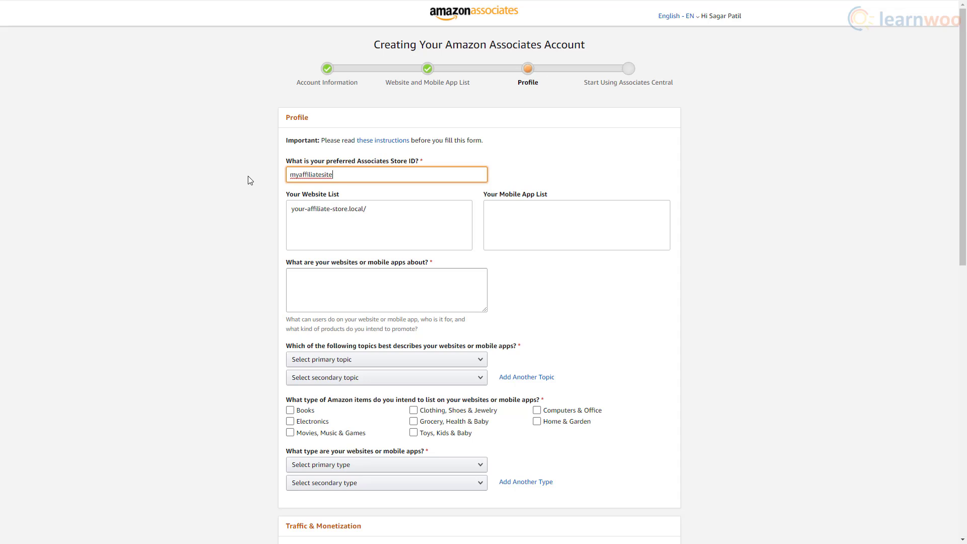
{"action": "type", "text": "7"}
{"action": "left_click", "coordinate": [309, 290]}
{"action": "type", "text": "eCommerce"}
{"action": "left_click", "coordinate": [416, 360]}
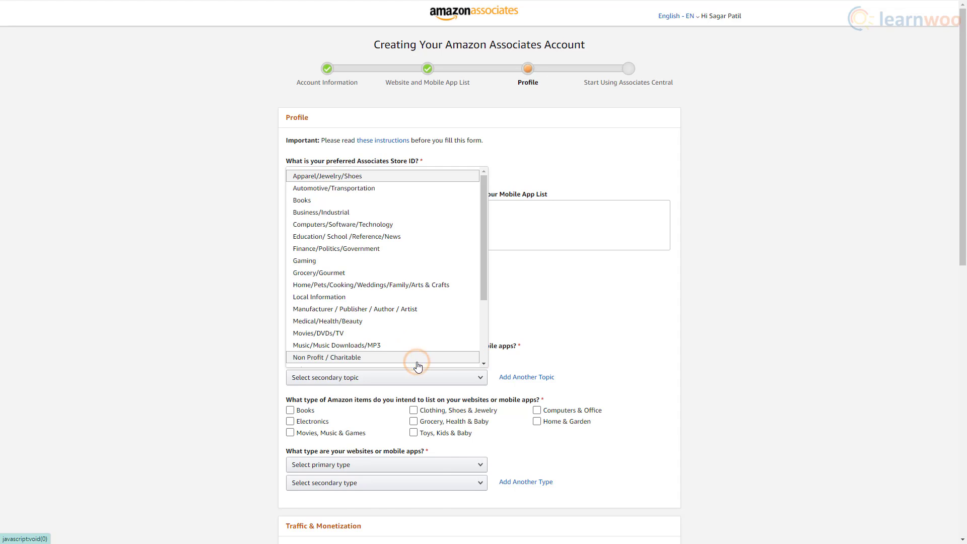
{"action": "left_click", "coordinate": [358, 181]}
{"action": "scroll", "coordinate": [309, 382], "scroll_direction": "down", "scroll_amount": 2}
{"action": "left_click", "coordinate": [413, 310]}
{"action": "left_click", "coordinate": [423, 364]}
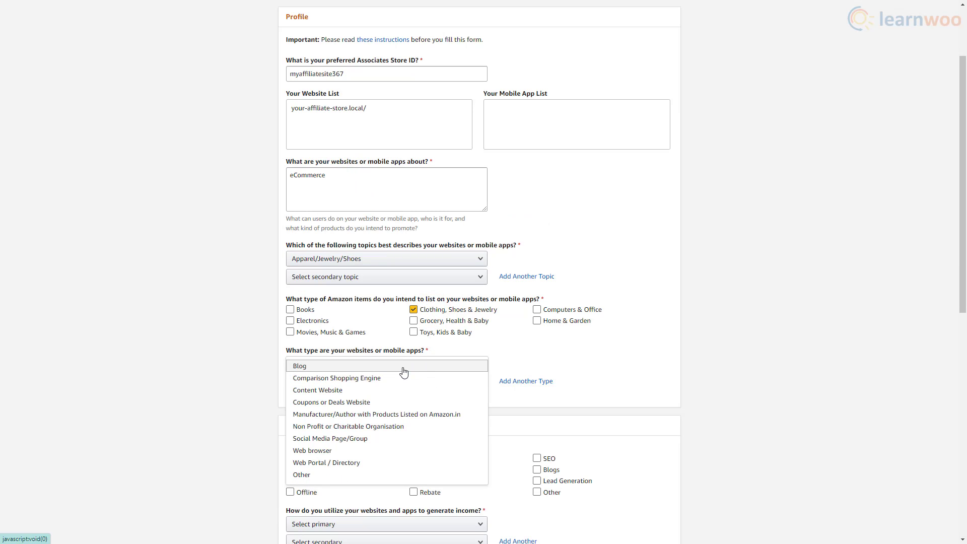
{"action": "left_click", "coordinate": [403, 366]}
Step: Set traffic to Blogs and SEO, Amazon-only monetization, CMS links, 501-5,000 visitors, monetizing reason, Word of Mouth
{"action": "scroll", "coordinate": [402, 371], "scroll_direction": "down", "scroll_amount": 5}
{"action": "left_click", "coordinate": [537, 225]}
{"action": "left_click", "coordinate": [537, 214]}
{"action": "left_click", "coordinate": [458, 284]}
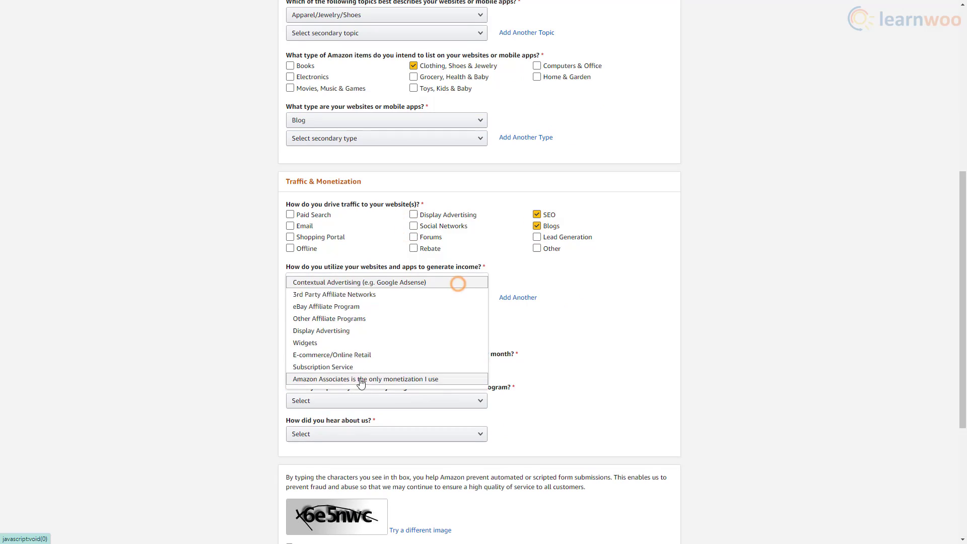
{"action": "left_click", "coordinate": [361, 379]}
{"action": "left_click", "coordinate": [387, 335]}
{"action": "left_click", "coordinate": [443, 350]}
{"action": "scroll", "coordinate": [443, 350], "scroll_direction": "down", "scroll_amount": 3}
{"action": "left_click", "coordinate": [453, 206]}
{"action": "left_click", "coordinate": [461, 298]}
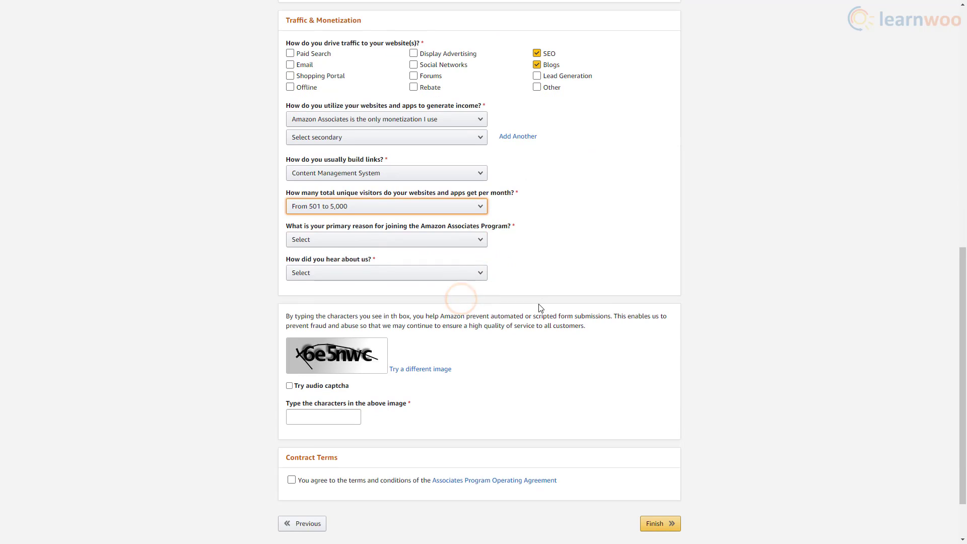
{"action": "left_click", "coordinate": [453, 239]}
{"action": "left_click", "coordinate": [454, 250]}
{"action": "left_click", "coordinate": [444, 273]}
{"action": "left_click", "coordinate": [427, 306]}
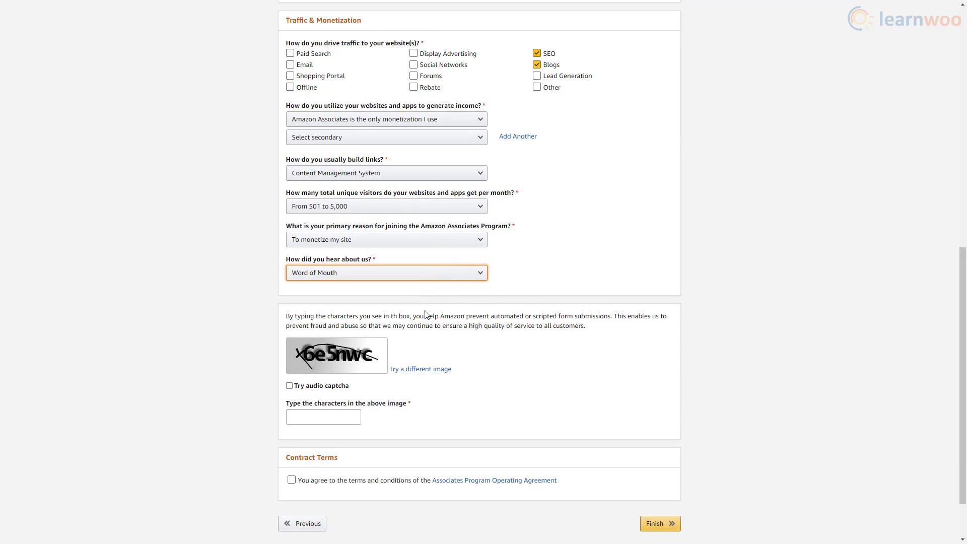
Step: Enter the captcha, accept the Associates Program Operating Agreement, and finish the application
{"action": "left_click", "coordinate": [336, 419]}
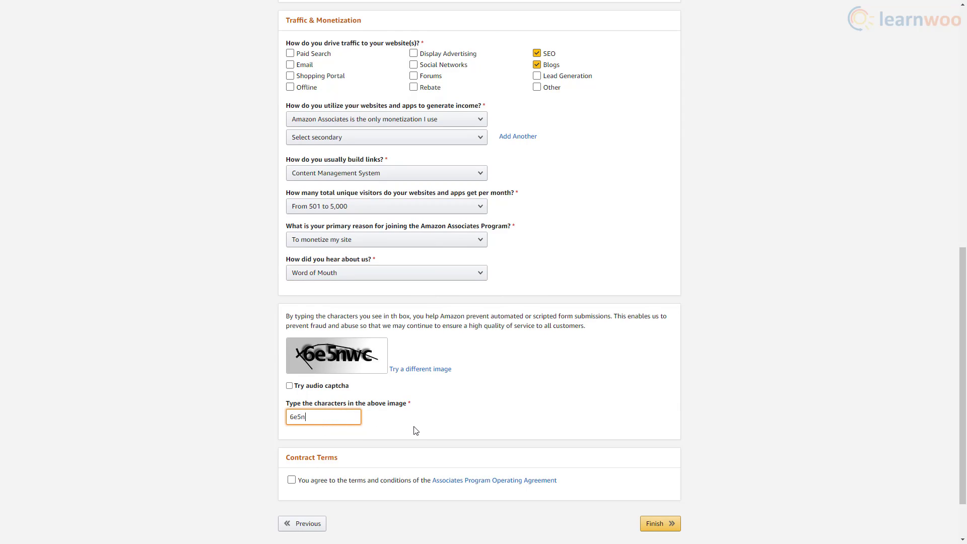
{"action": "left_click", "coordinate": [293, 481]}
{"action": "scroll", "coordinate": [335, 497], "scroll_direction": "down", "scroll_amount": 1}
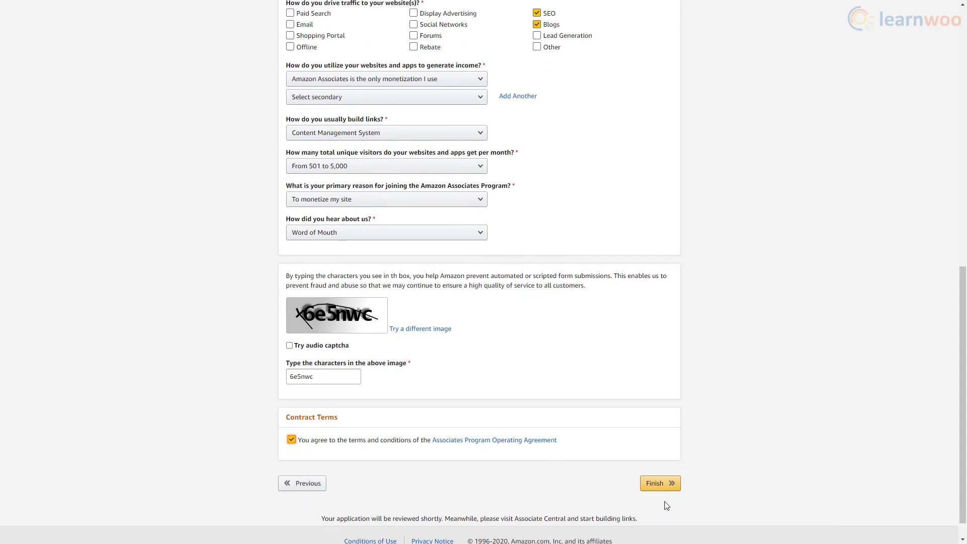
{"action": "left_click", "coordinate": [663, 491]}
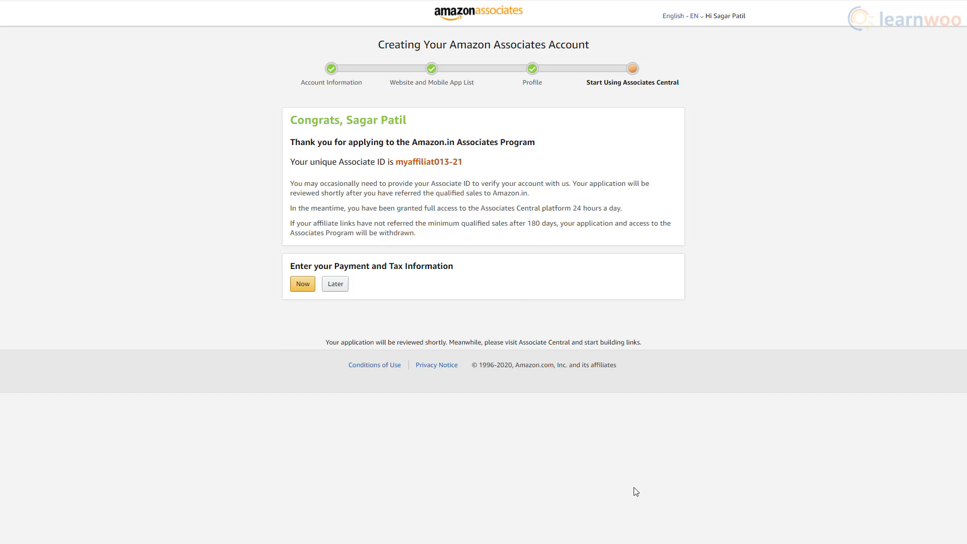
Step: Copy the new Associate ID from the Congrats page
{"action": "left_click_drag", "start_coordinate": [398, 164], "coordinate": [450, 163]}
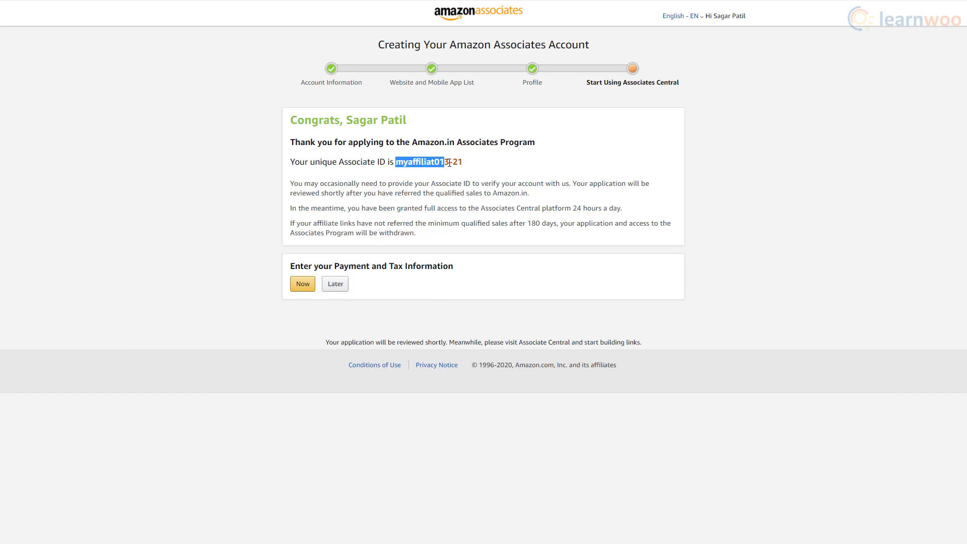
{"action": "right_click", "coordinate": [457, 163]}
{"action": "left_click", "coordinate": [463, 173]}
{"action": "left_click", "coordinate": [464, 173]}
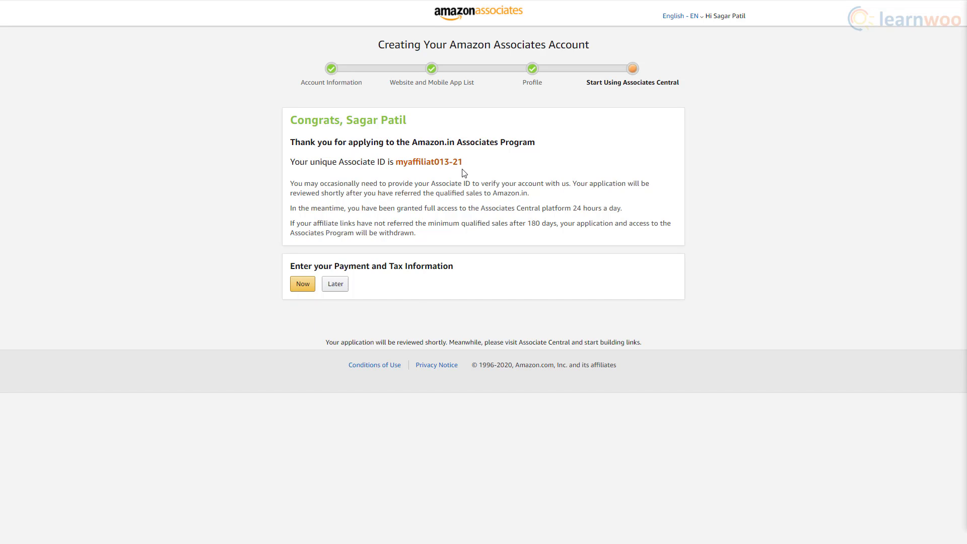
Step: Choose Later for payment and tax information to go to the Associates Central home page
{"action": "left_click", "coordinate": [336, 286]}
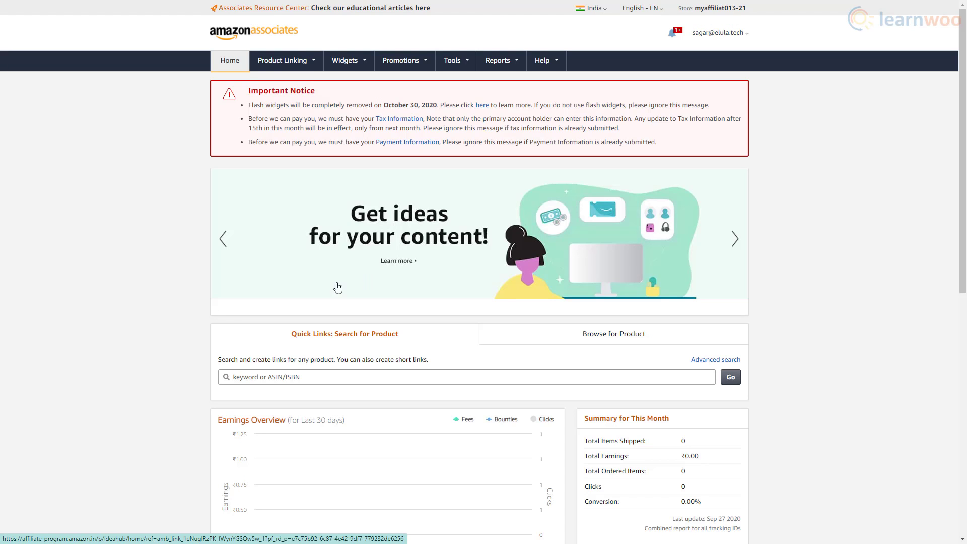
{"action": "scroll", "coordinate": [198, 328], "scroll_direction": "down", "scroll_amount": 3}
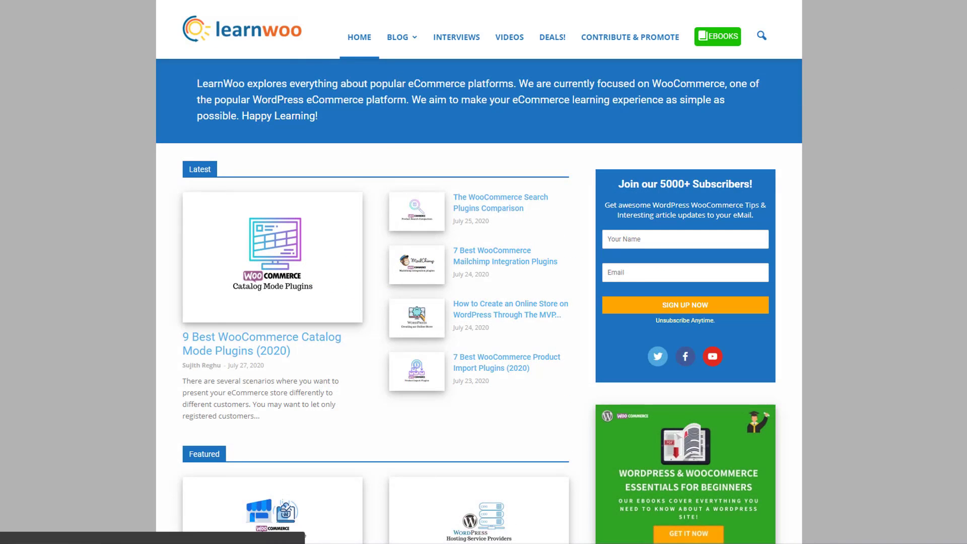
Step: Scroll the LearnWoo homepage past Latest and Featured posts down to the How To section
{"action": "scroll", "coordinate": [478, 302], "scroll_direction": "down", "scroll_amount": 5}
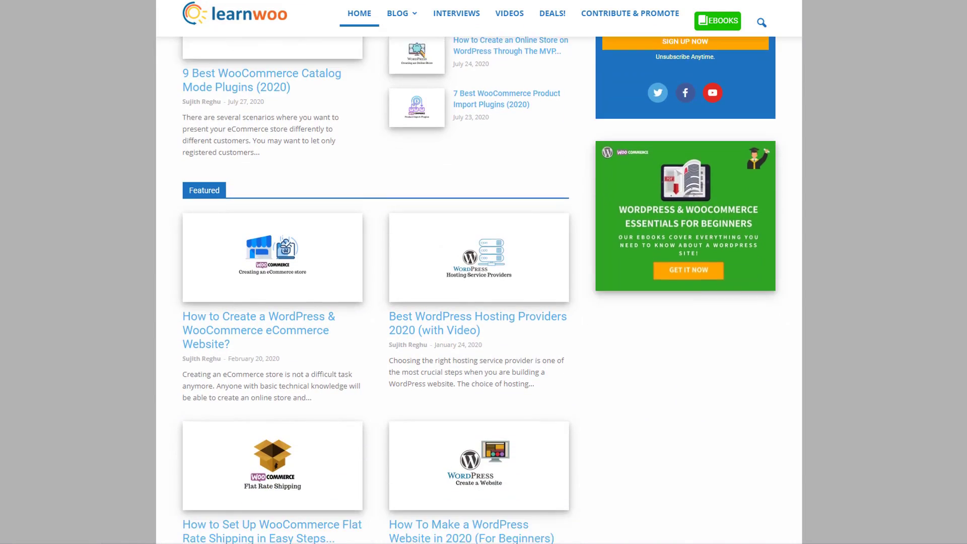
{"action": "scroll", "coordinate": [479, 303], "scroll_direction": "down", "scroll_amount": 5}
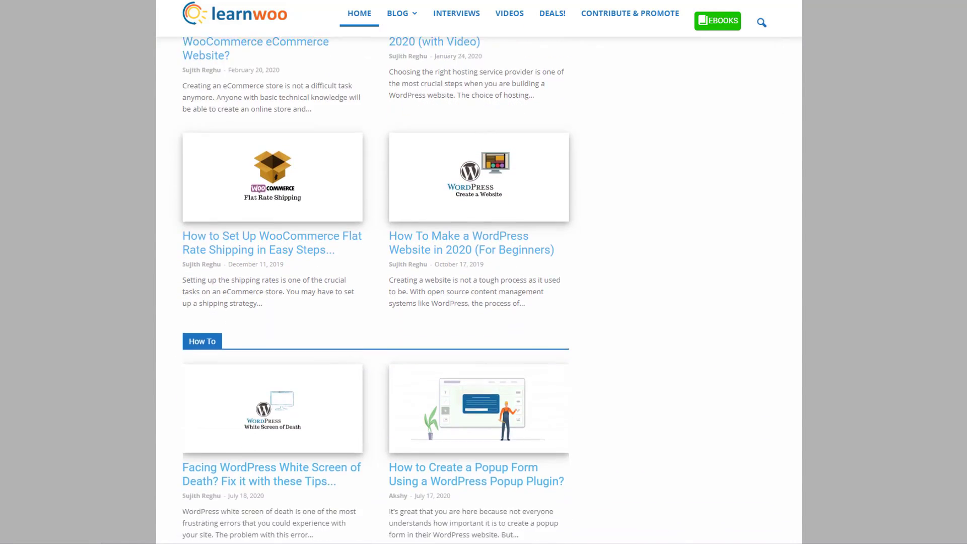
{"action": "scroll", "coordinate": [478, 303], "scroll_direction": "down", "scroll_amount": 4}
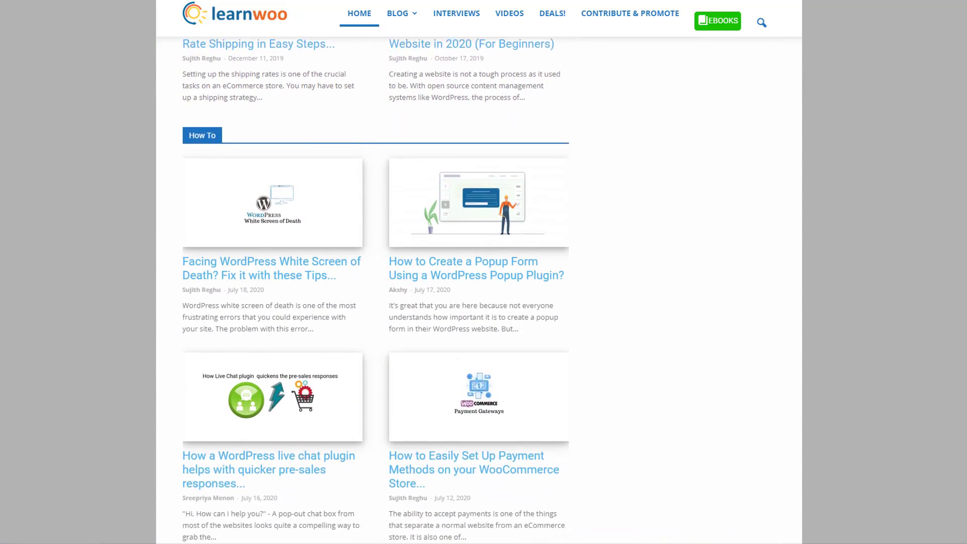